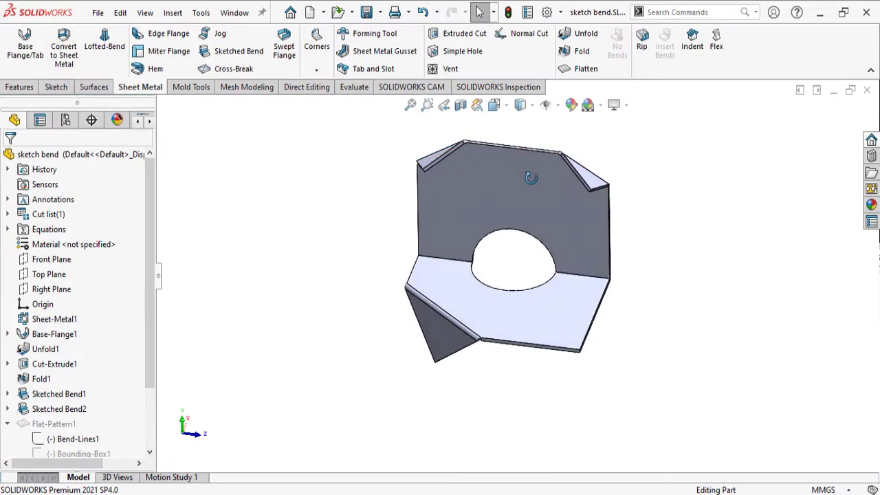
# Orbit the folded part to inspect its back face and bent flanges.
pyautogui.moveTo(531, 177); pyautogui.dragTo(512, 220, button='middle')
pyautogui.moveTo(494, 389); pyautogui.dragTo(408, 324, button='middle')
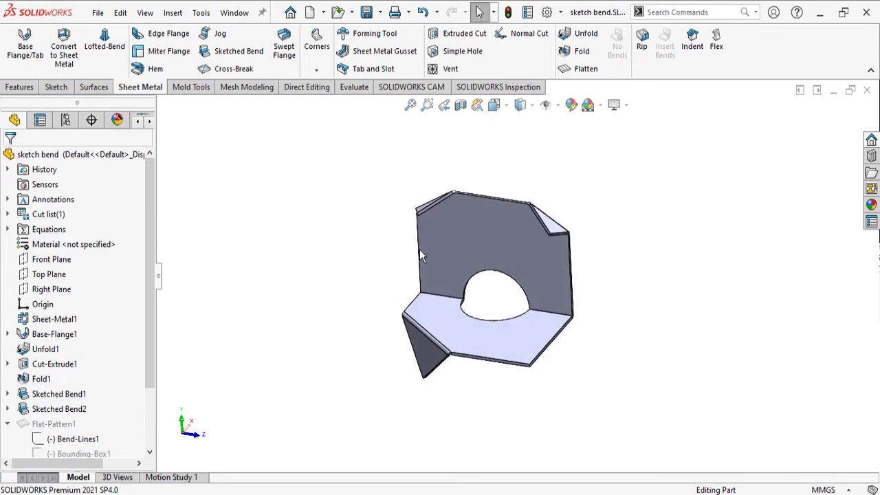
pyautogui.rightClick(468, 230)
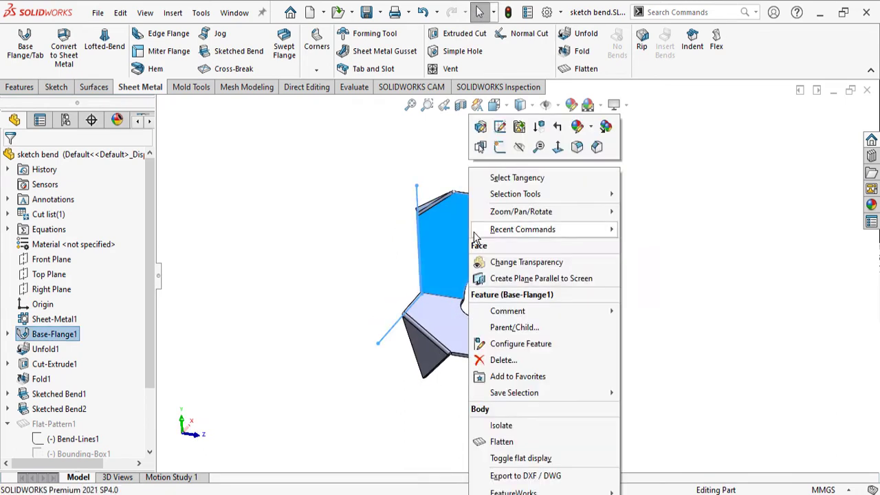
pyautogui.click(525, 483)
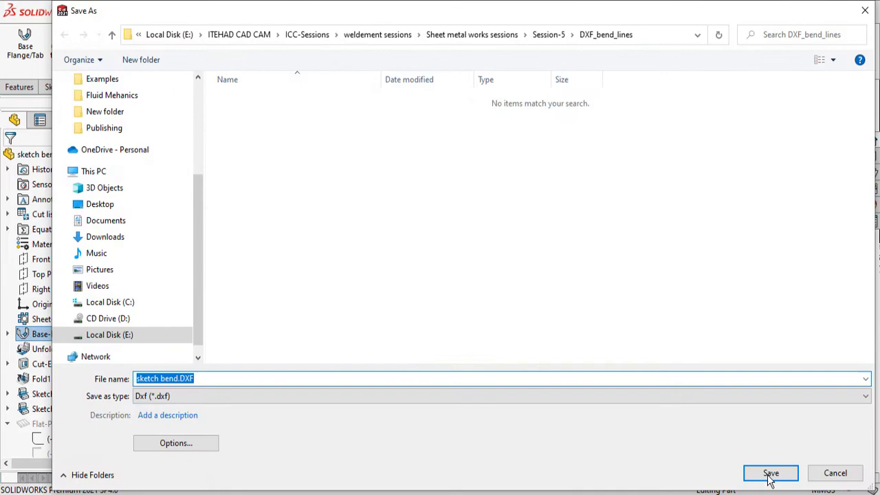
pyautogui.click(770, 474)
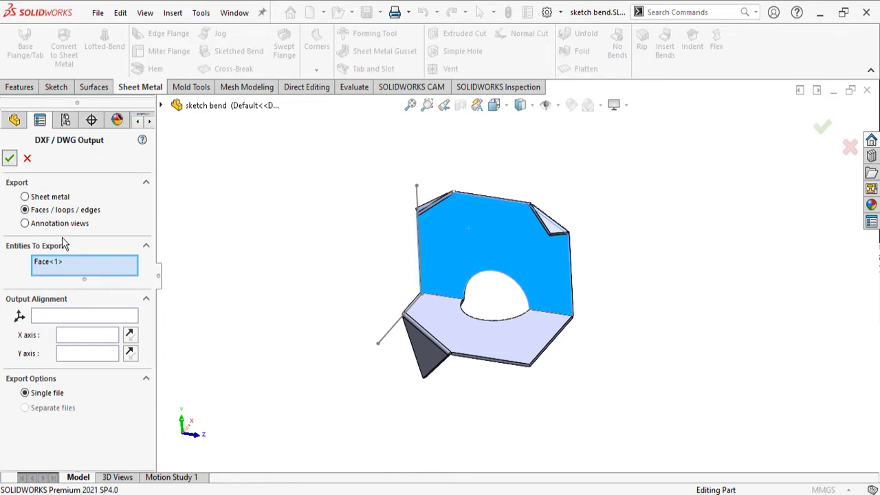
pyautogui.press('Return')
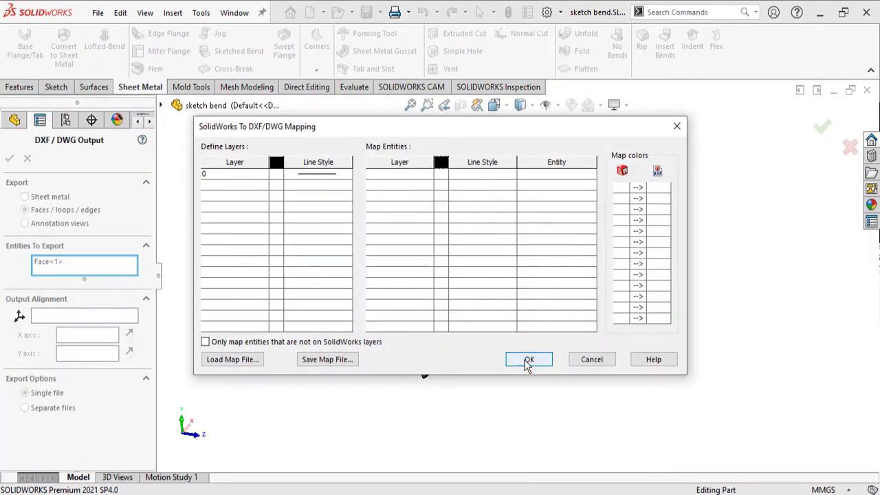
pyautogui.click(528, 360)
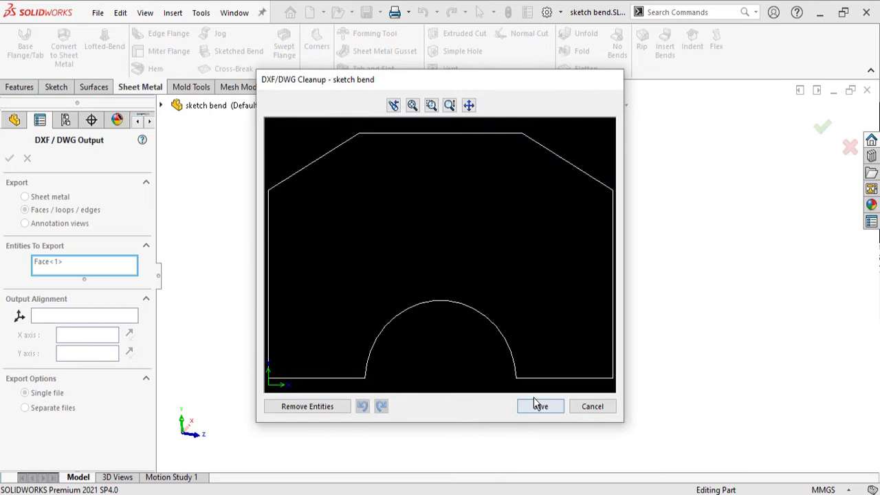
pyautogui.click(577, 410)
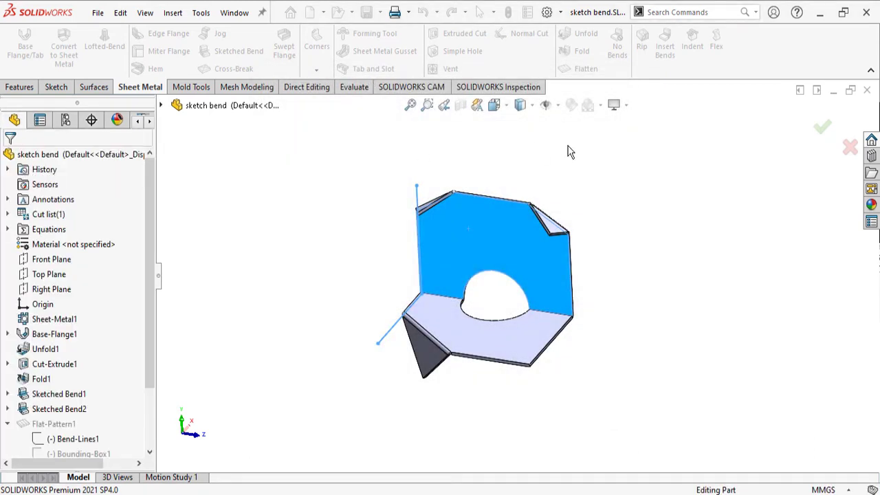
# Flatten the part and export its face to DXF under the suggested name, accepting the mapping.
pyautogui.click(584, 68)
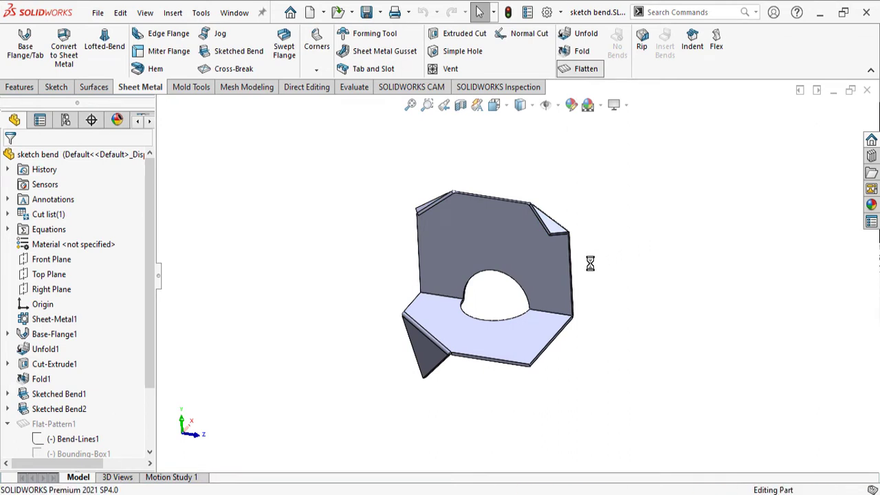
pyautogui.click(515, 271)
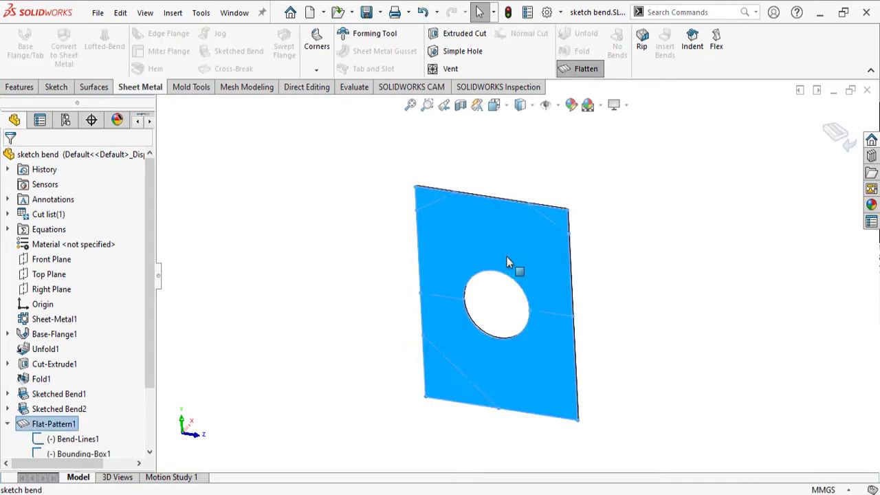
pyautogui.rightClick(511, 266)
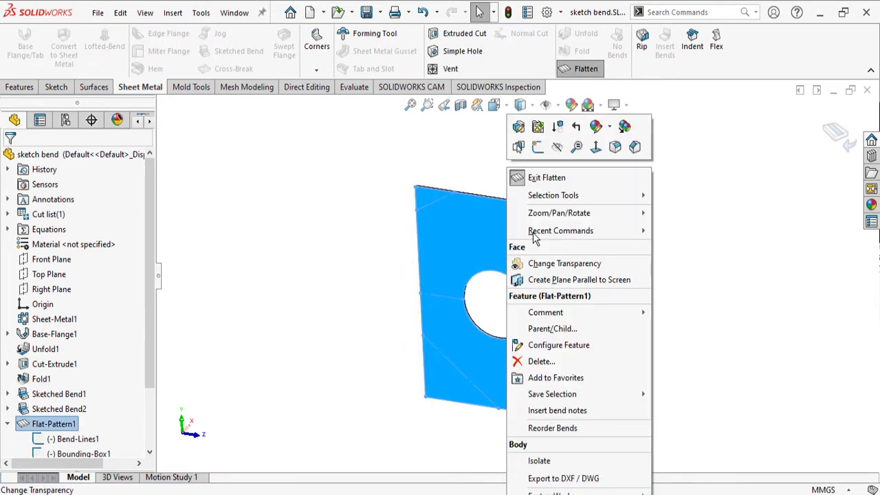
pyautogui.click(581, 476)
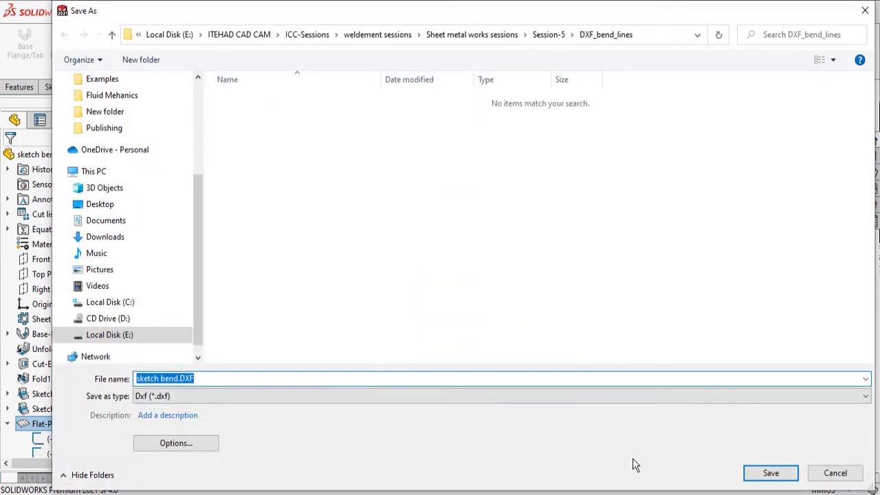
pyautogui.click(754, 481)
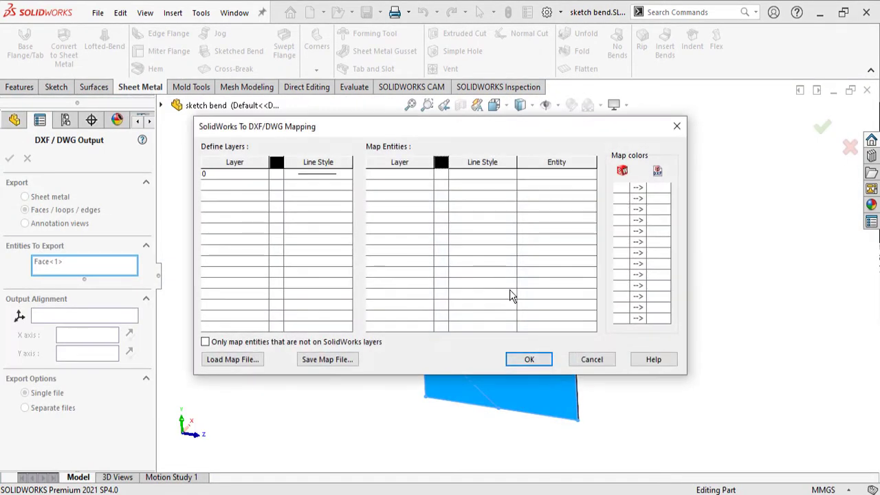
pyautogui.click(533, 358)
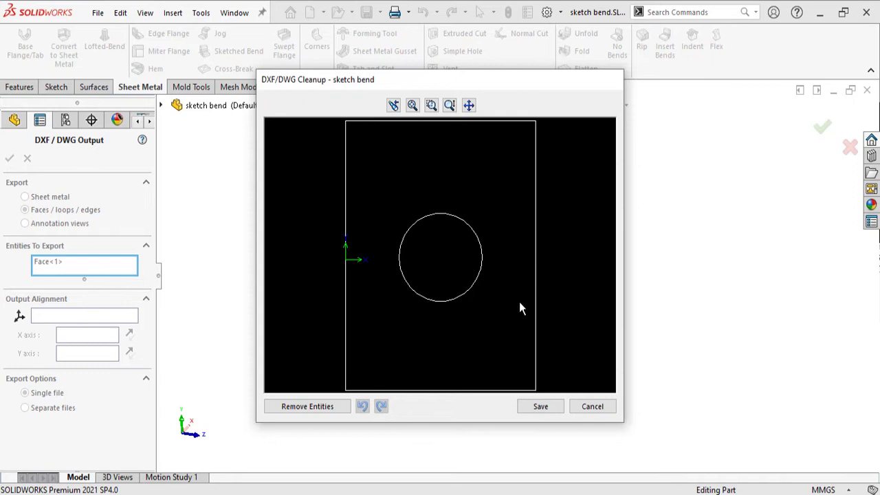
# Cancel the bend-less flat-pattern preview and export, then refold the part.
pyautogui.click(608, 408)
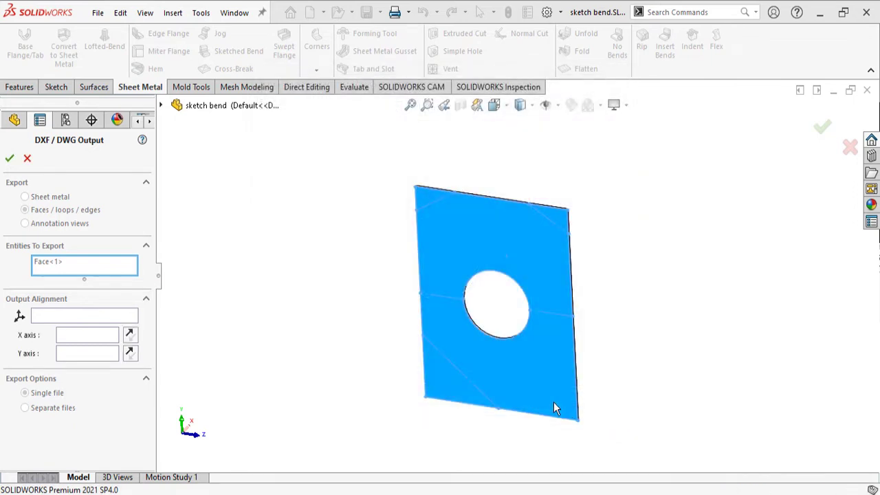
pyautogui.click(28, 158)
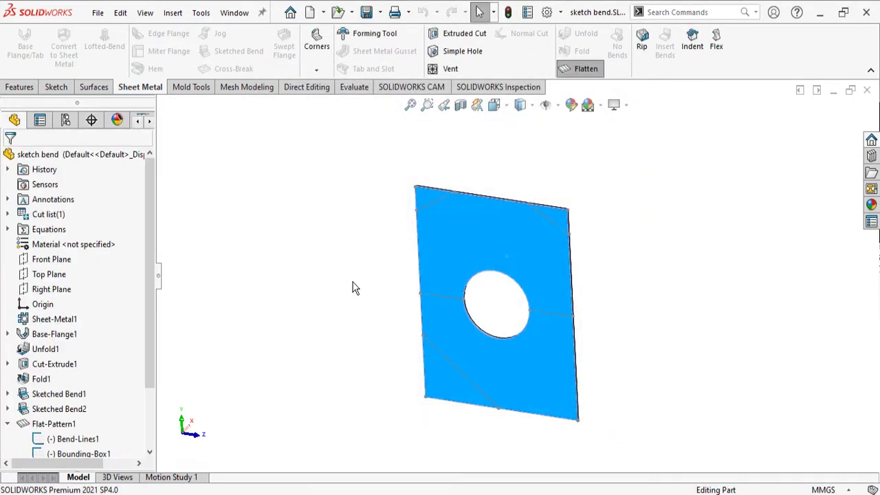
pyautogui.click(586, 64)
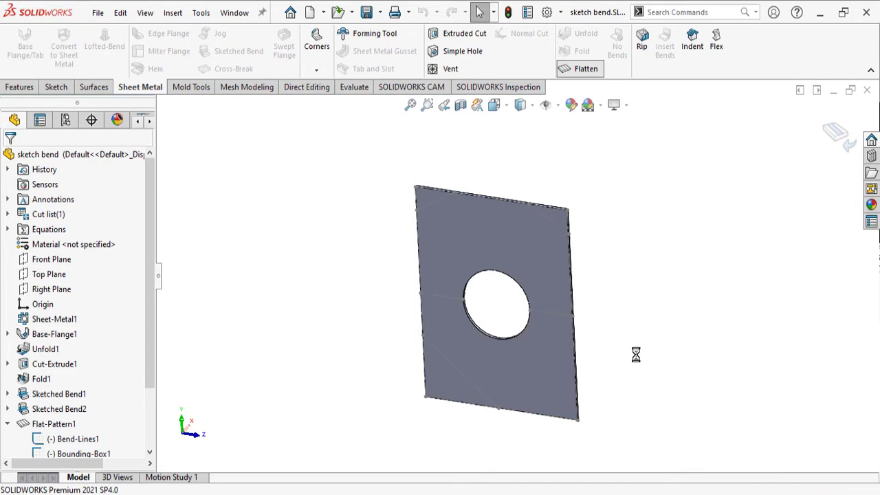
# Export the folded part to DXF under the suggested name with the Sheet metal export option.
pyautogui.rightClick(527, 256)
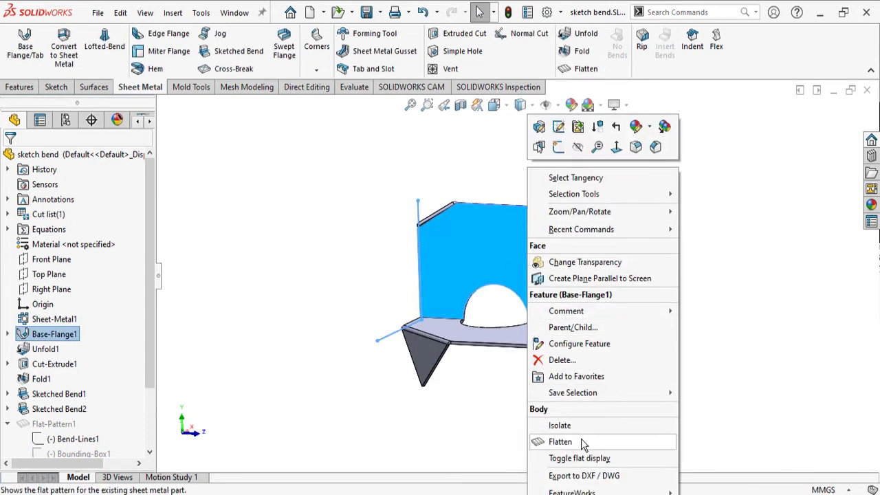
pyautogui.click(581, 475)
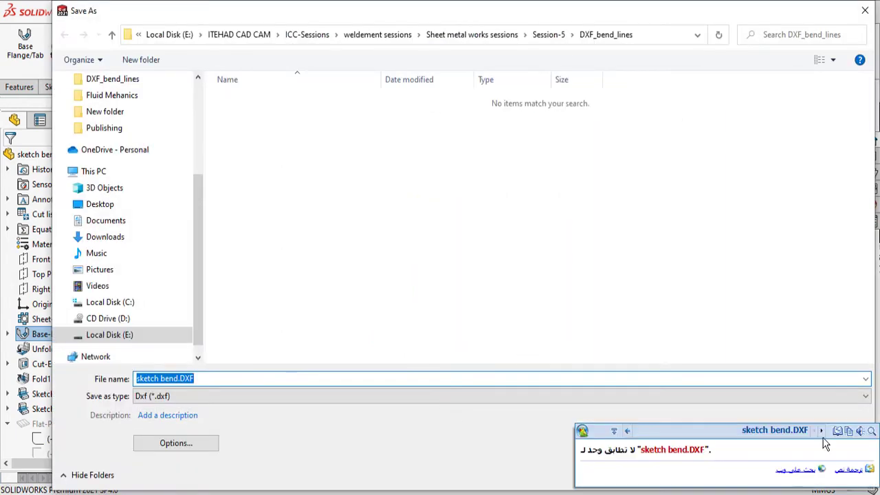
pyautogui.click(777, 474)
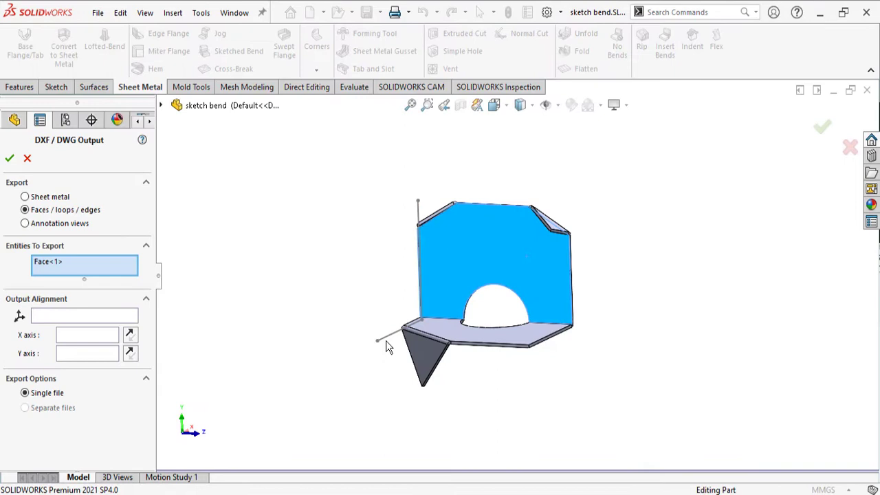
pyautogui.moveTo(349, 278); pyautogui.dragTo(348, 341, button='middle')
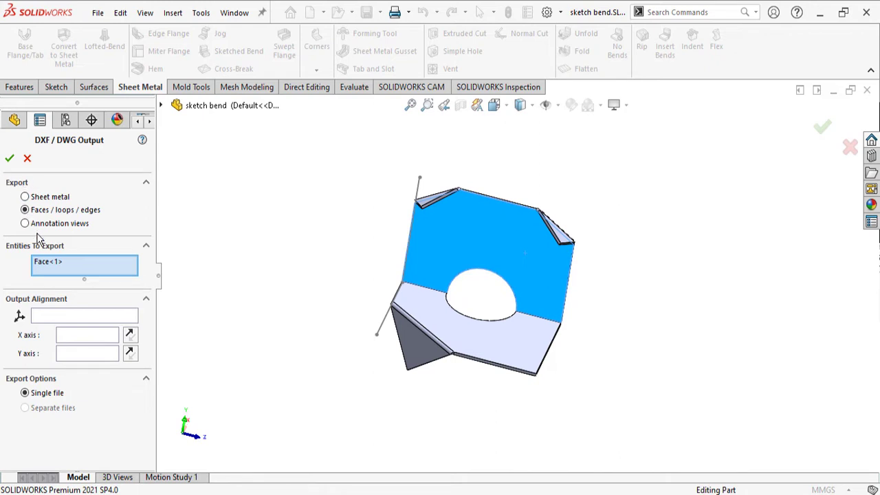
pyautogui.click(26, 197)
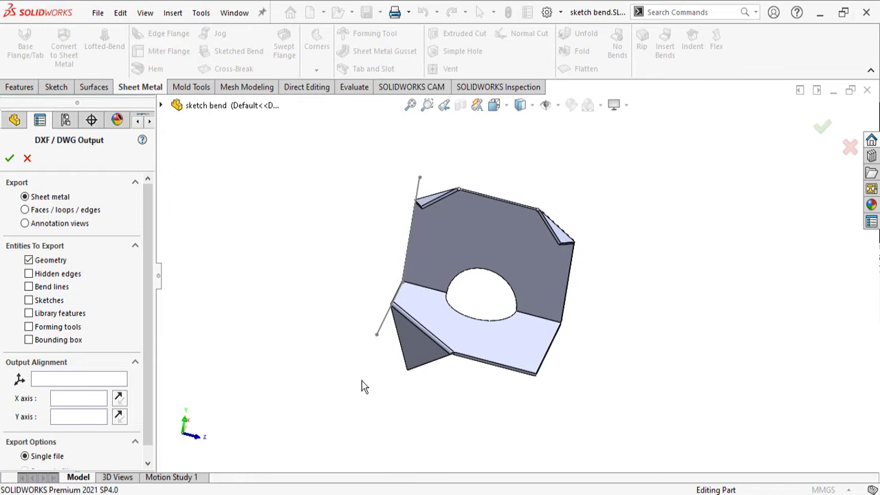
# Include Bend lines alongside Geometry in the sheet-metal export and confirm the settings.
pyautogui.click(29, 287)
pyautogui.click(9, 162)
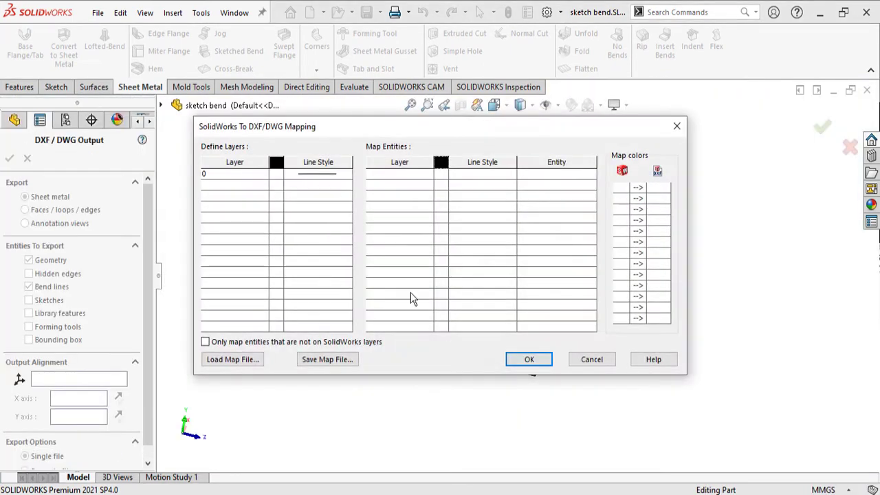
pyautogui.click(531, 357)
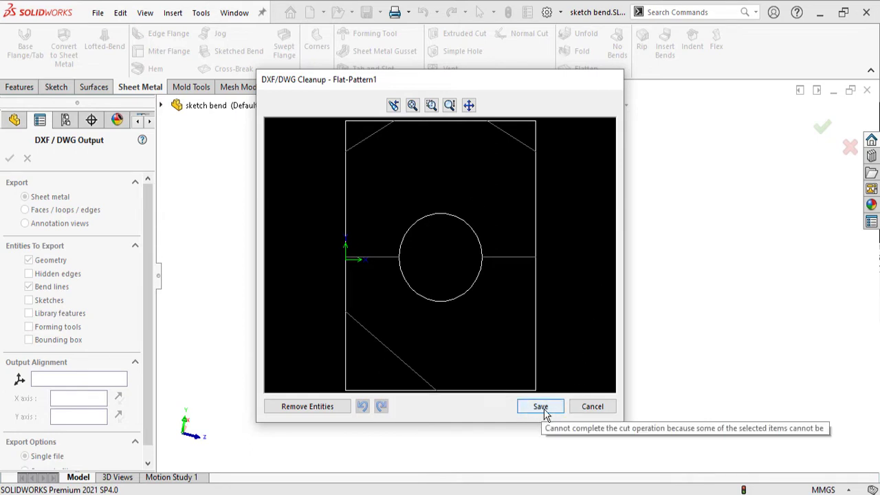
pyautogui.click(592, 406)
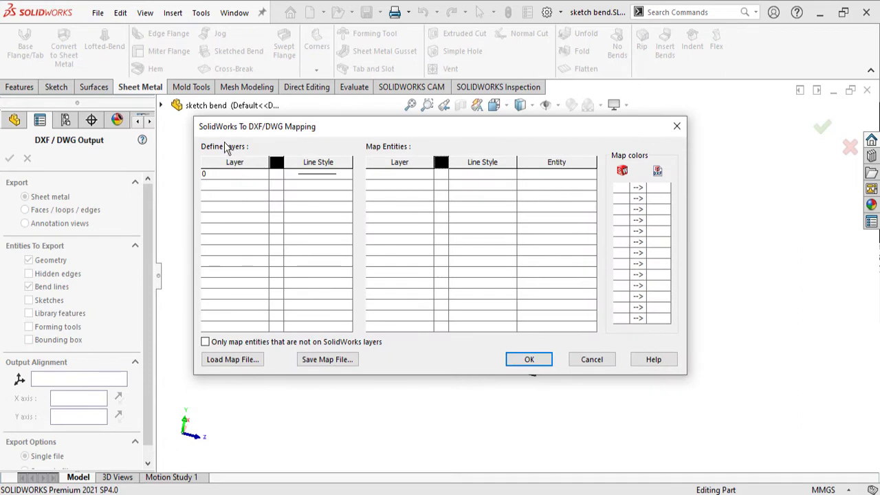
# Add an Edges layer in black with the solid Visible Edges line style.
pyautogui.click(231, 185)
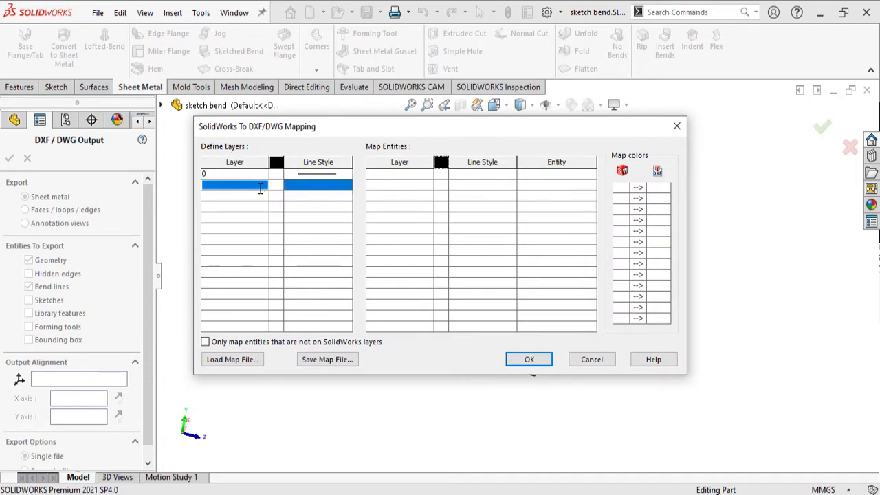
pyautogui.moveTo(250, 126); pyautogui.dragTo(344, 250)
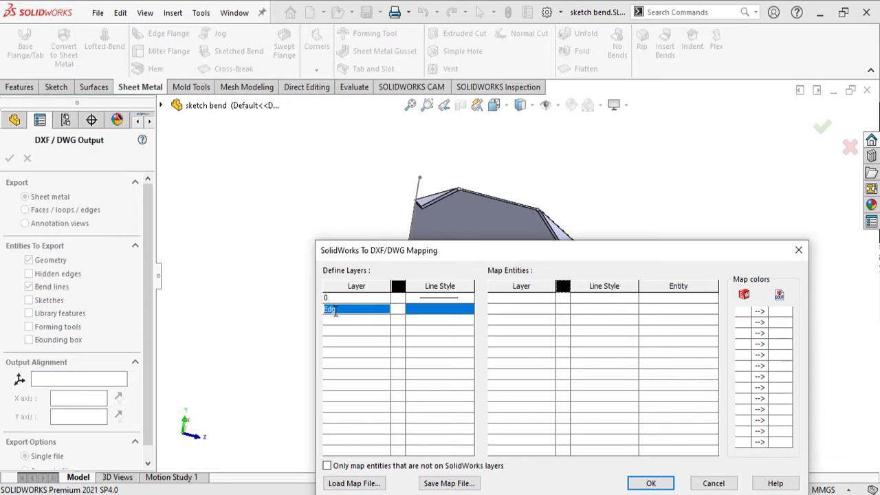
pyautogui.click(404, 310)
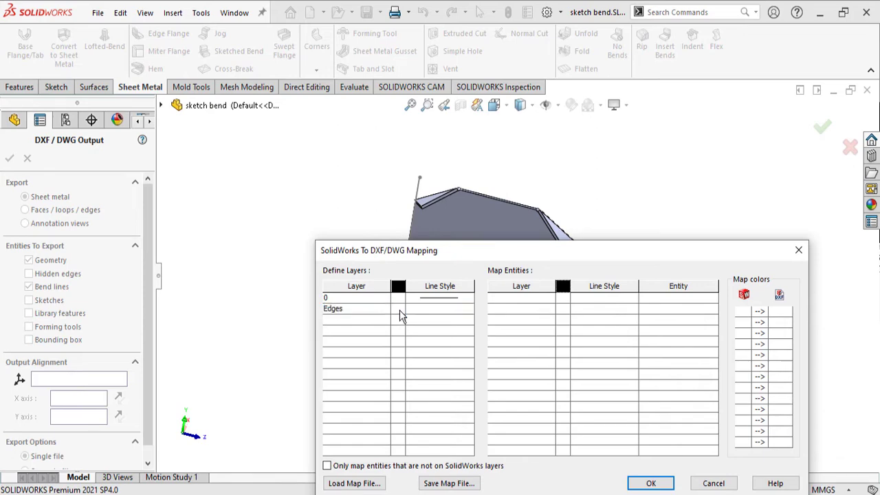
pyautogui.click(406, 318)
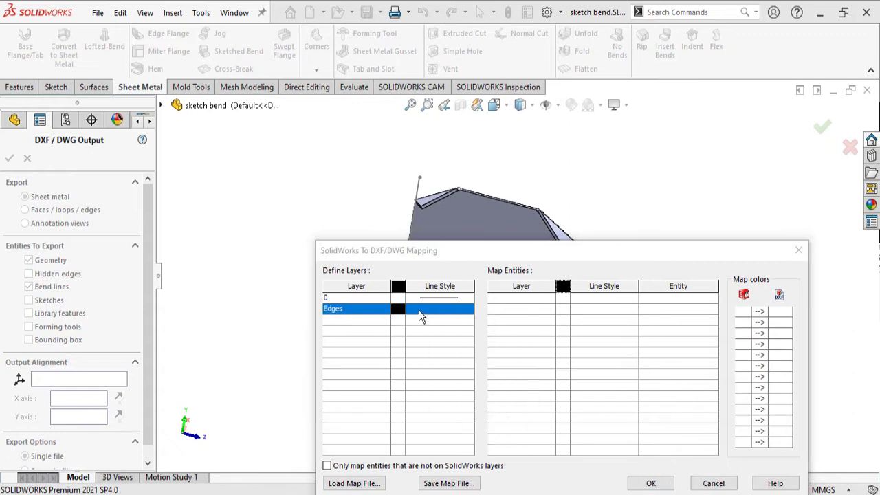
pyautogui.click(419, 310)
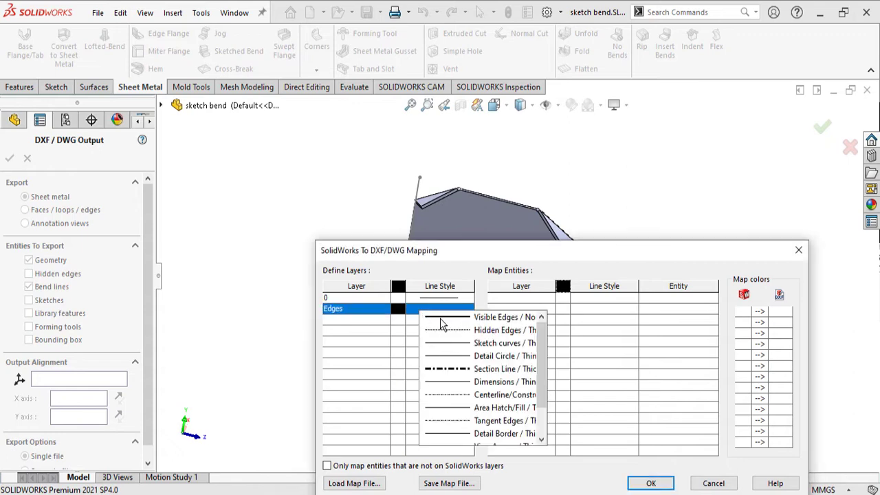
pyautogui.click(440, 320)
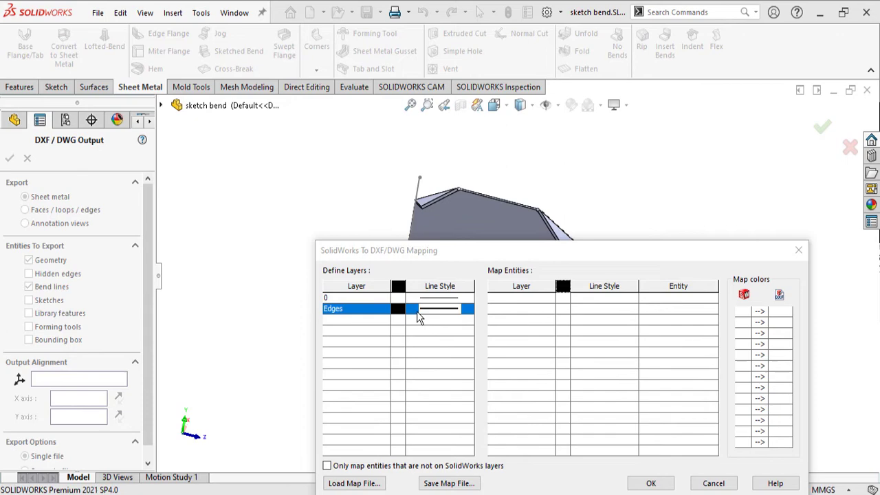
# Add a Bend up layer in yellow with the dash-dot Centerline style.
pyautogui.click(351, 323)
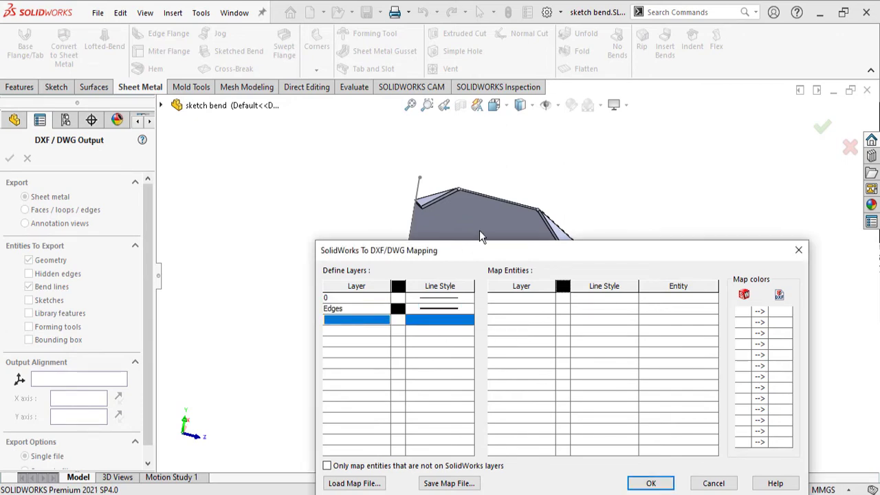
pyautogui.moveTo(490, 259); pyautogui.dragTo(667, 343)
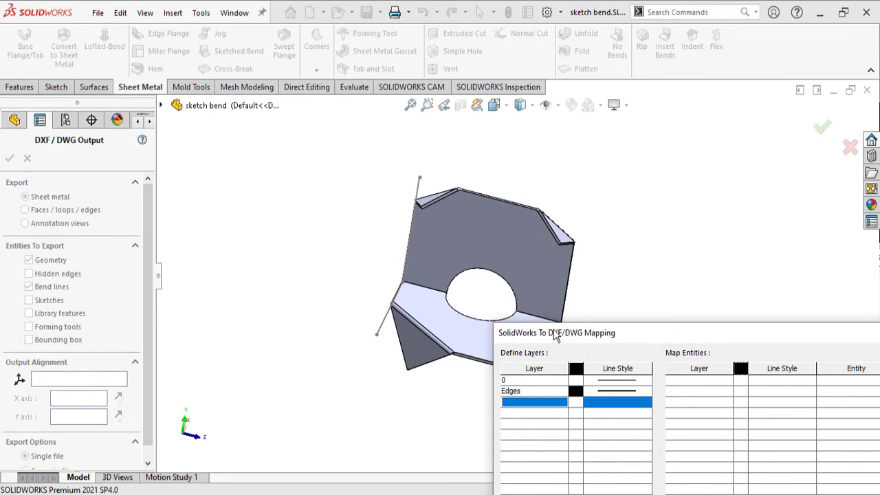
pyautogui.moveTo(555, 335); pyautogui.dragTo(261, 165)
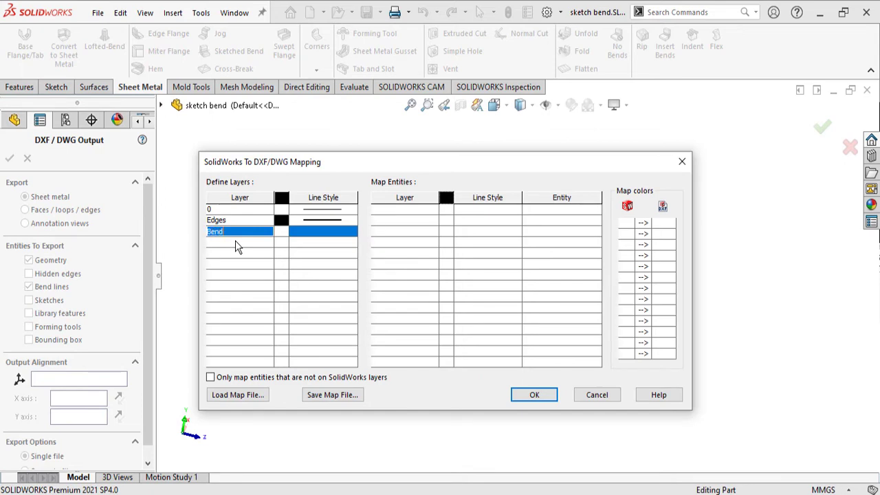
pyautogui.write('p')
pyautogui.click(281, 234)
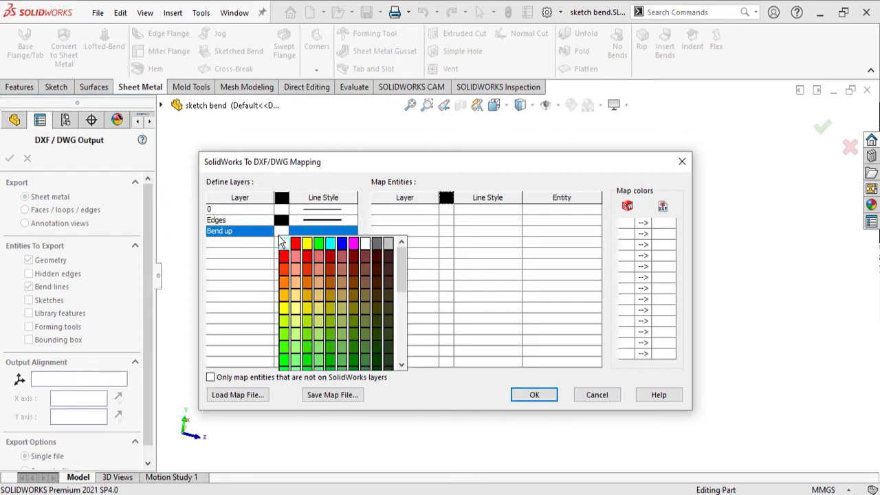
pyautogui.click(307, 246)
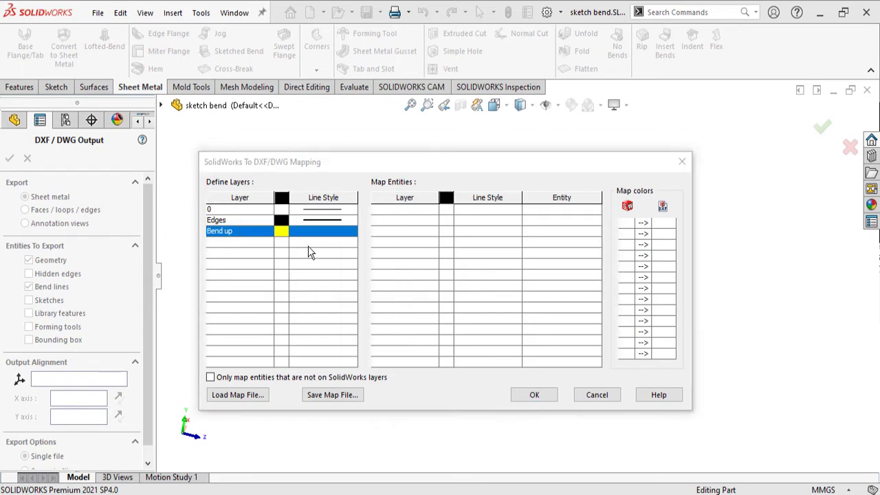
pyautogui.click(317, 232)
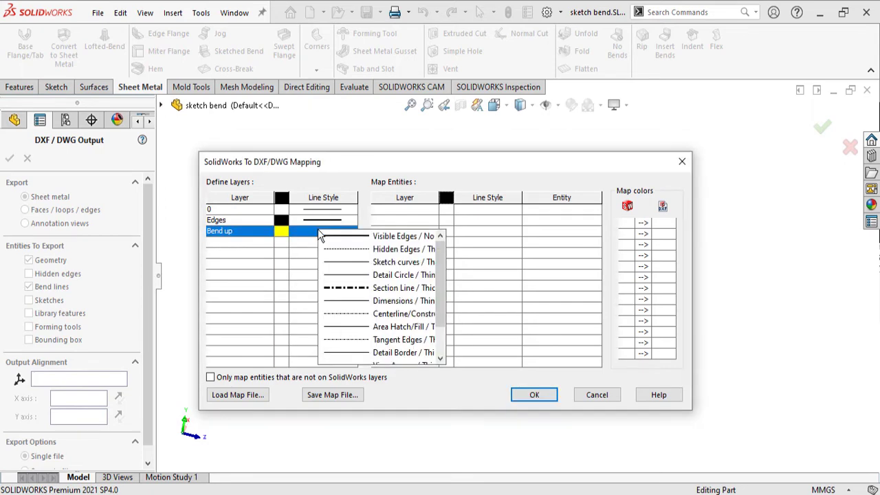
pyautogui.click(363, 319)
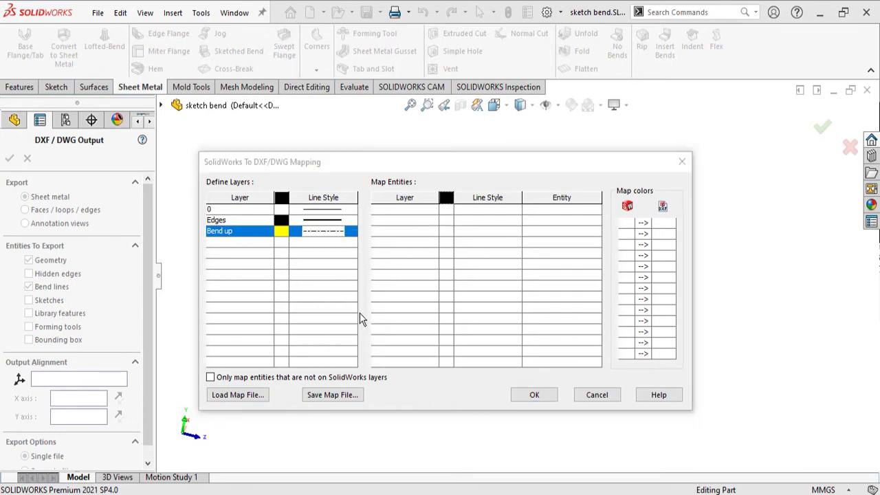
# Add a Bend down layer in blue with the dash-dot Centerline style.
pyautogui.click(255, 242)
pyautogui.click(255, 242)
pyautogui.write('Bend')
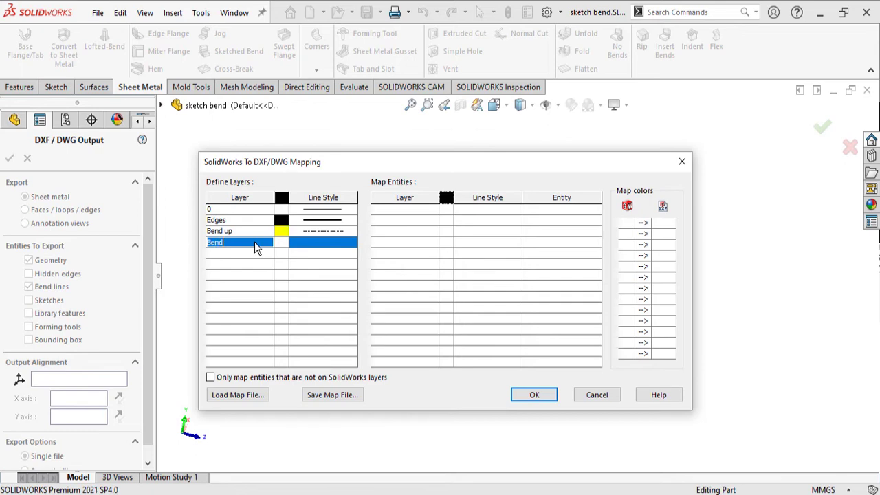
pyautogui.write(' down')
pyautogui.click(282, 243)
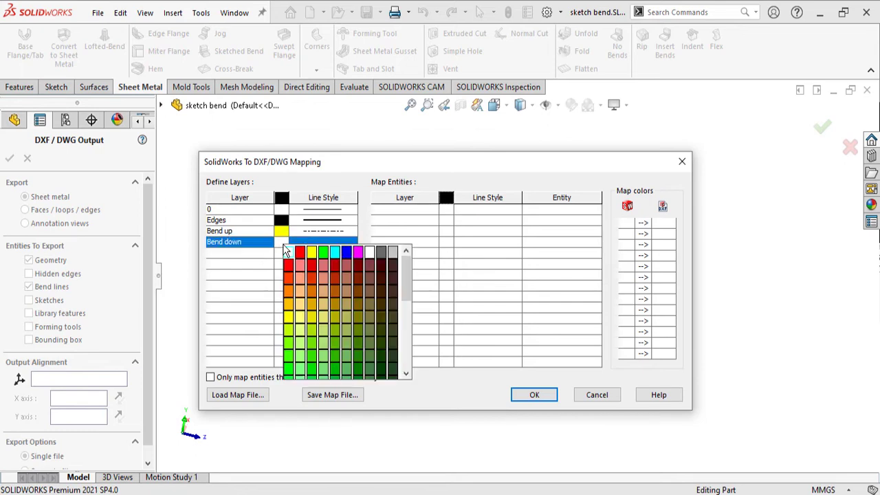
pyautogui.click(346, 253)
pyautogui.click(323, 242)
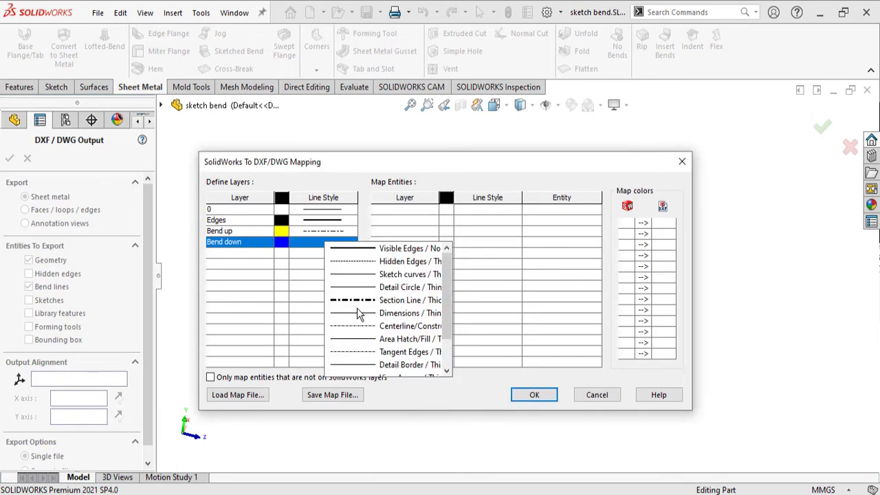
pyautogui.click(364, 326)
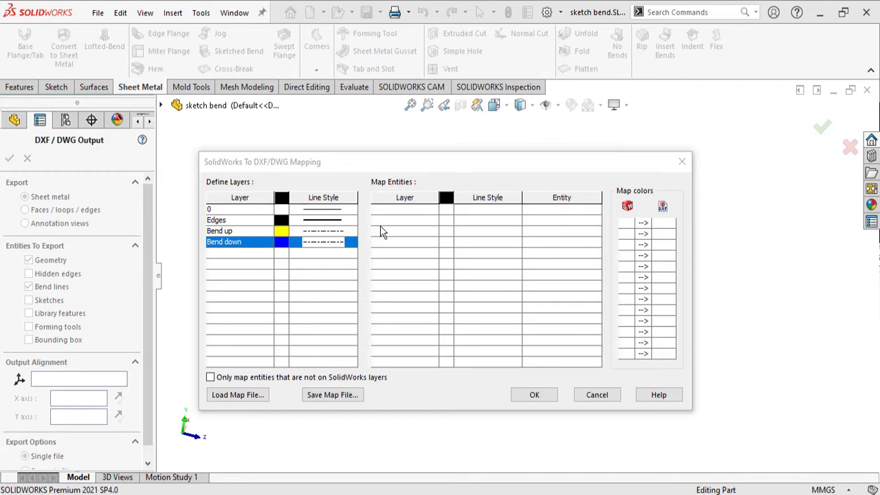
# Map Geometry entities onto the Edges layer.
pyautogui.click(402, 210)
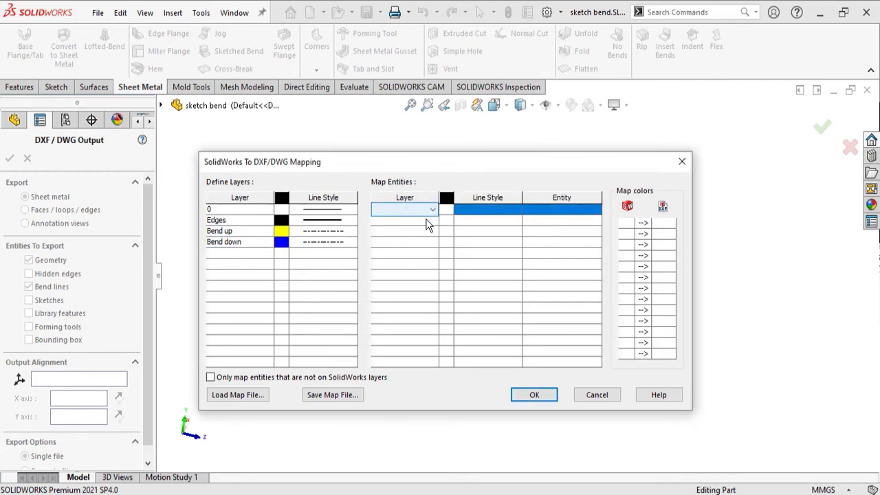
pyautogui.click(433, 209)
pyautogui.click(393, 232)
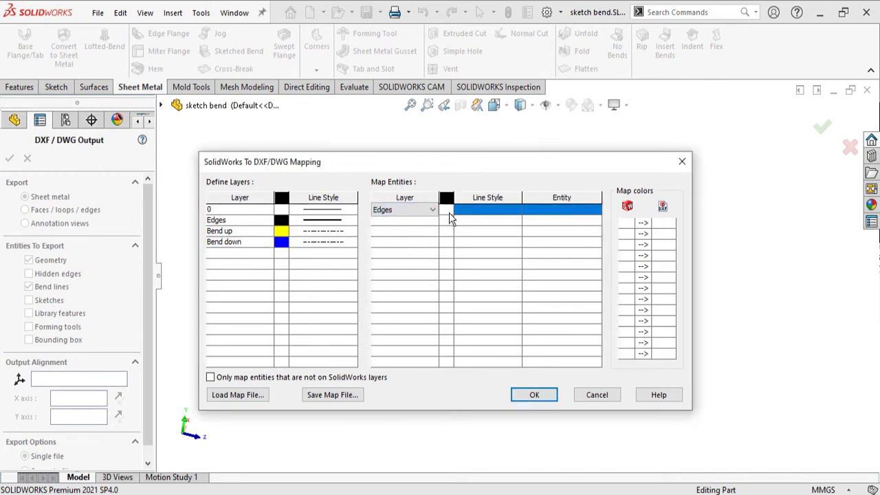
pyautogui.click(448, 211)
pyautogui.click(548, 209)
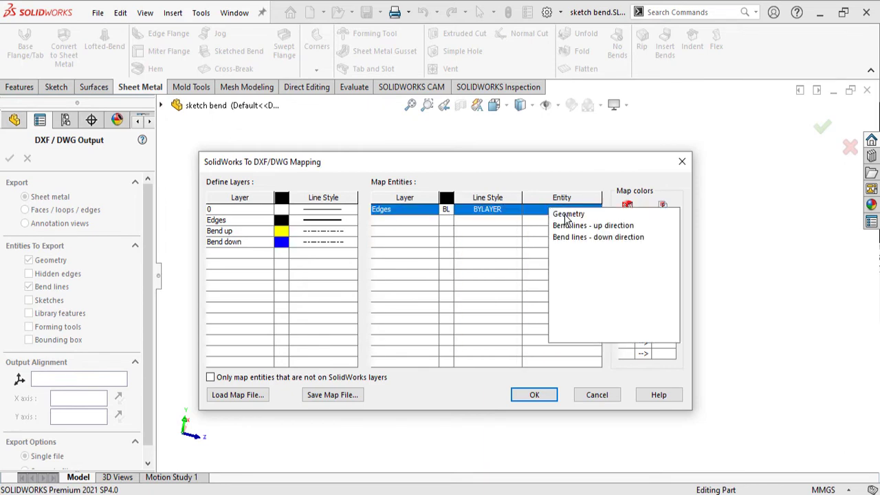
pyautogui.click(564, 217)
# Map up-direction bend lines onto the Bend up layer.
pyautogui.click(413, 223)
pyautogui.click(413, 224)
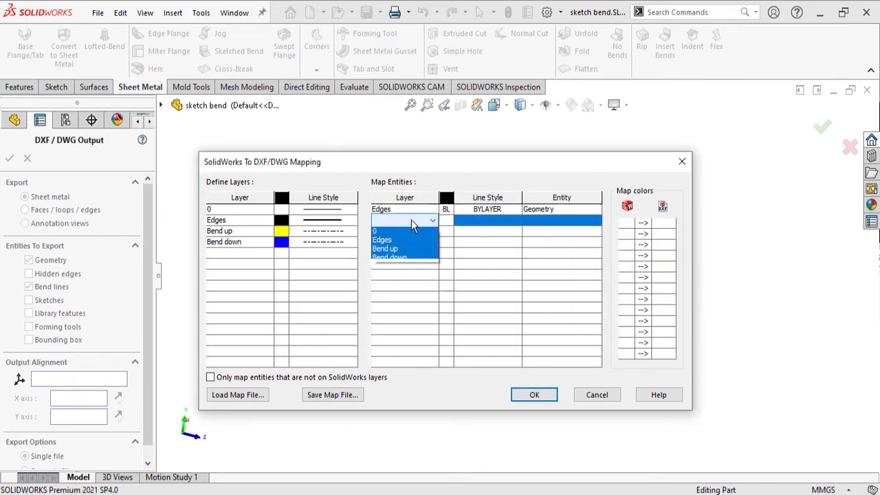
pyautogui.click(389, 252)
pyautogui.click(496, 223)
pyautogui.click(548, 223)
pyautogui.click(548, 223)
pyautogui.click(563, 231)
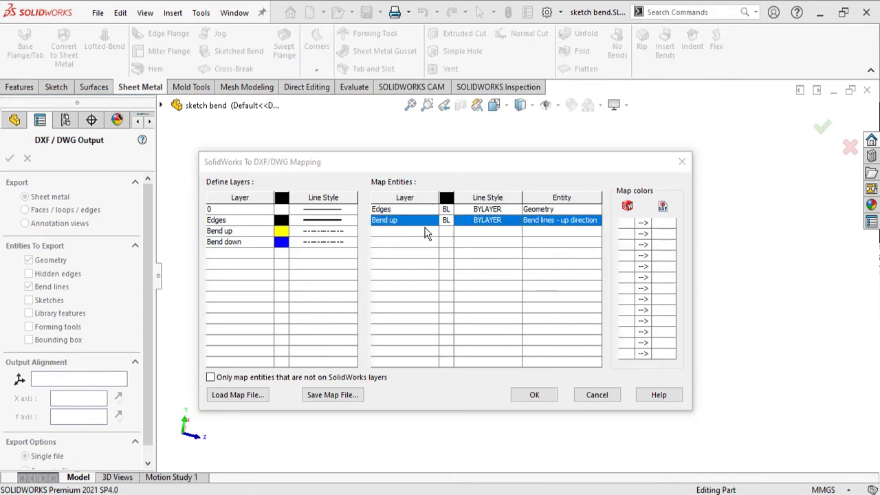
# Map 'Bend lines - down direction' onto the Bend down layer with BYLAYER line style.
pyautogui.click(428, 234)
pyautogui.click(430, 235)
pyautogui.click(401, 270)
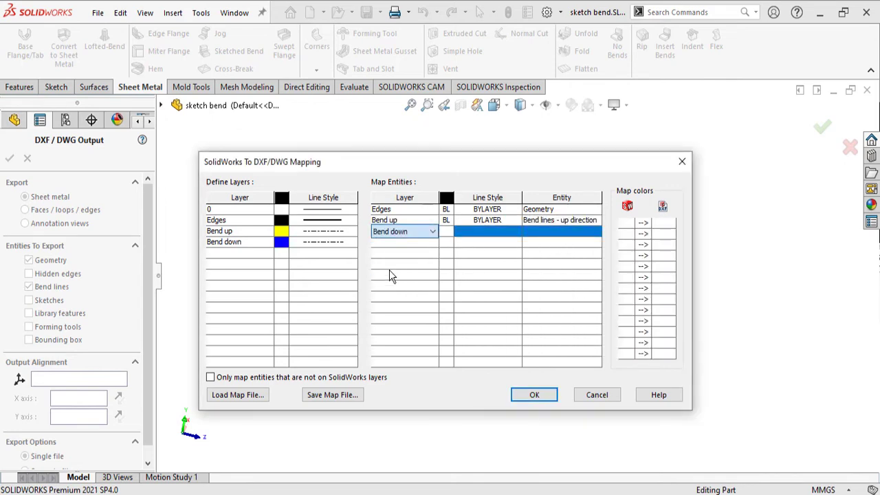
pyautogui.click(484, 236)
pyautogui.click(550, 234)
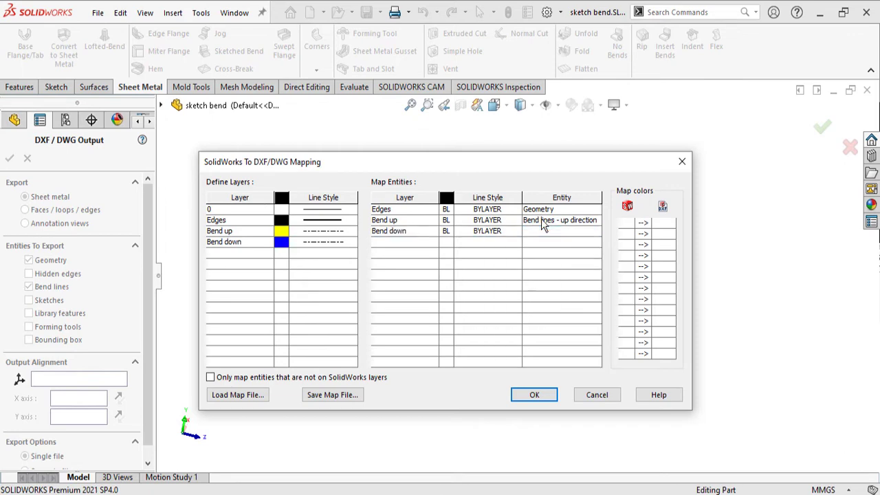
pyautogui.click(547, 232)
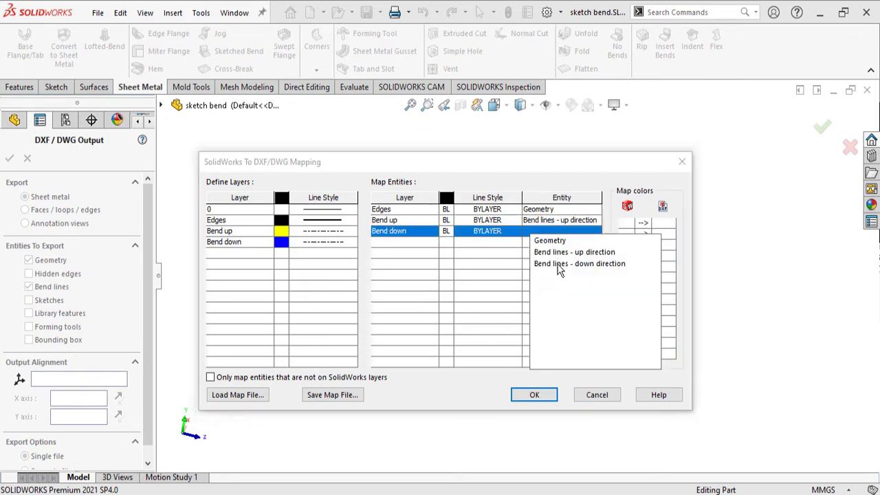
pyautogui.click(559, 265)
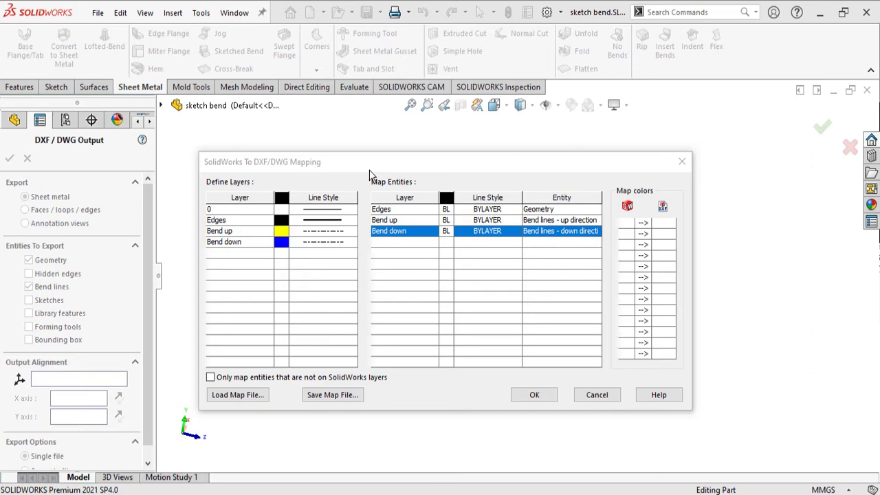
# Save the layer mapping as map file 'Mapping' in Session-5 > DXF_bend_lines.
pyautogui.click(323, 395)
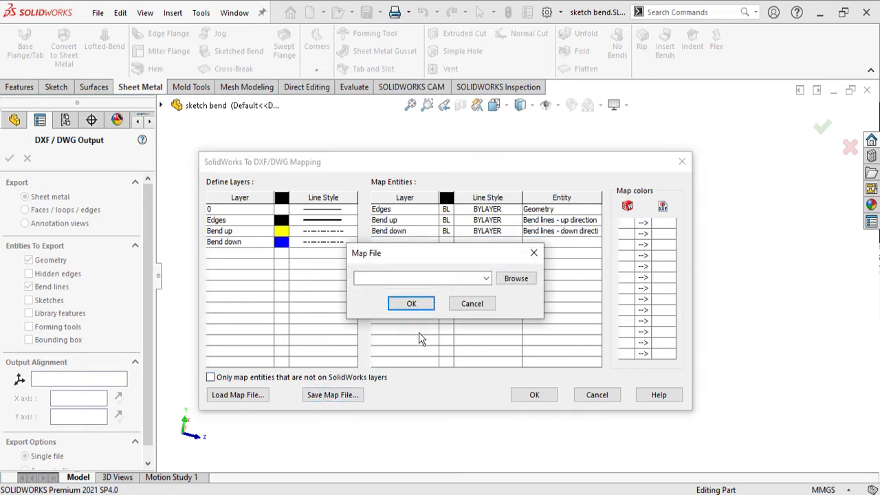
pyautogui.click(523, 278)
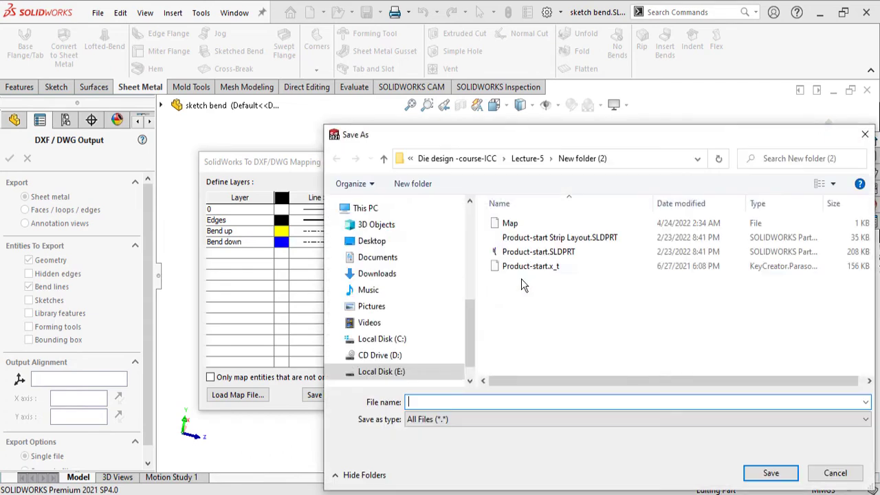
pyautogui.click(529, 159)
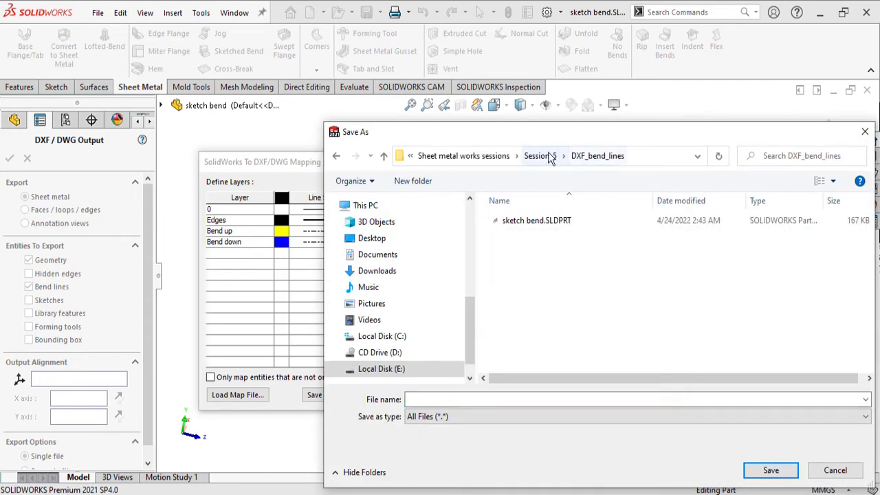
pyautogui.click(550, 156)
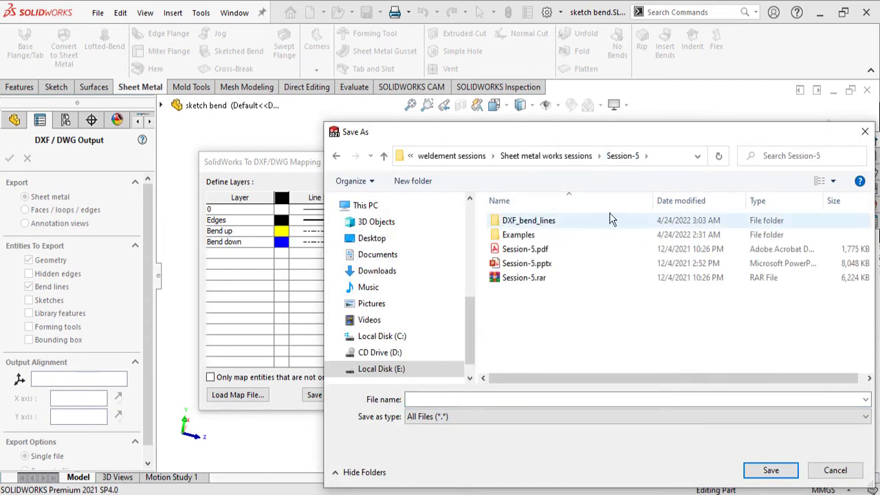
pyautogui.click(528, 222)
pyautogui.press('Return')
pyautogui.click(455, 401)
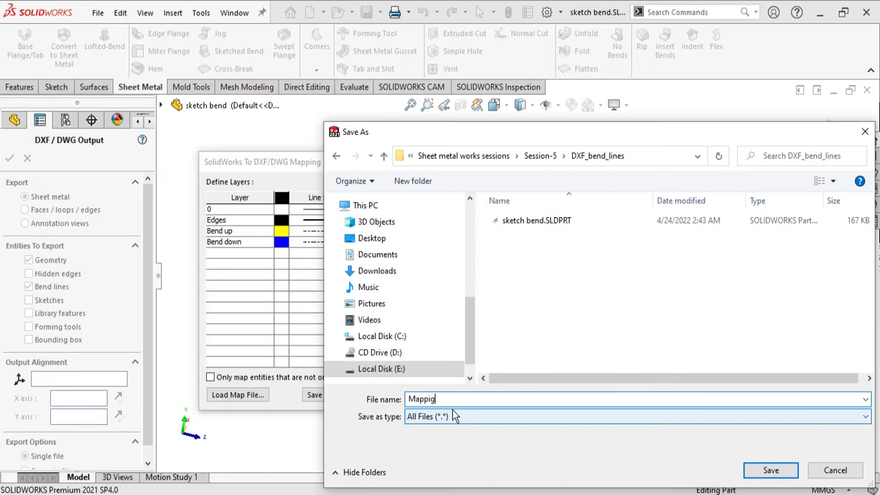
pyautogui.click(771, 470)
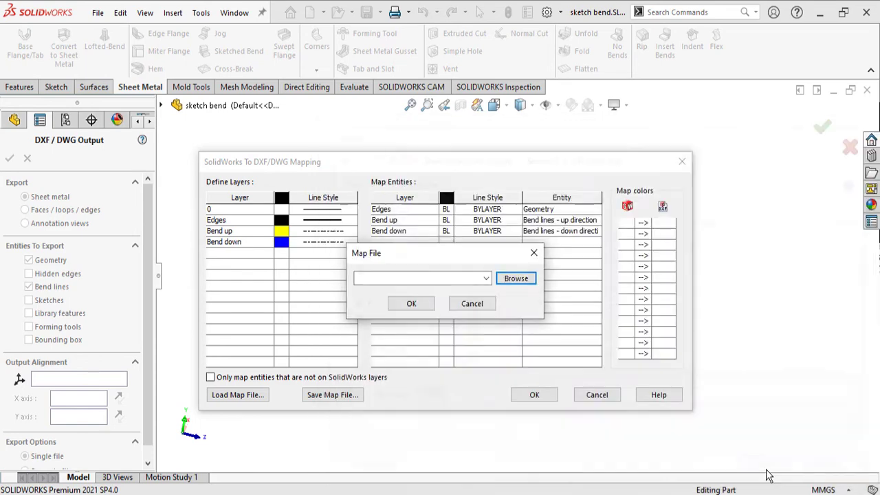
pyautogui.click(411, 305)
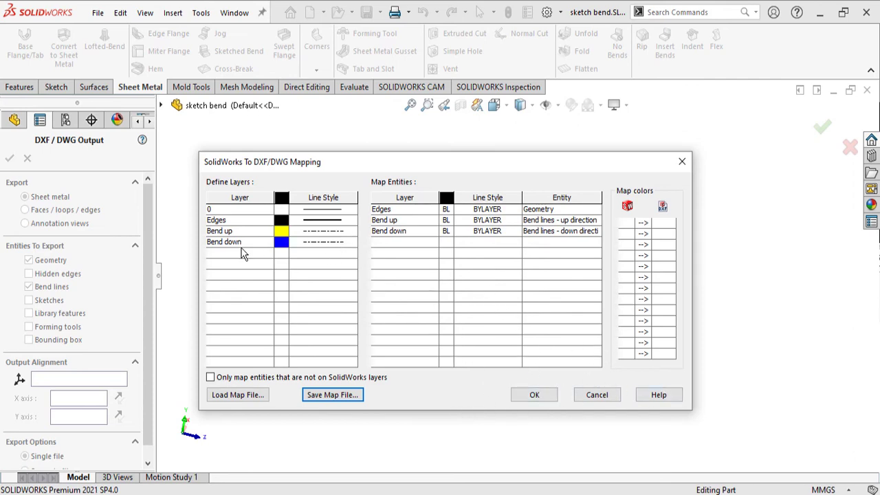
# Confirm the mapping and save the flat-pattern DXF showing yellow and blue bend lines.
pyautogui.click(534, 399)
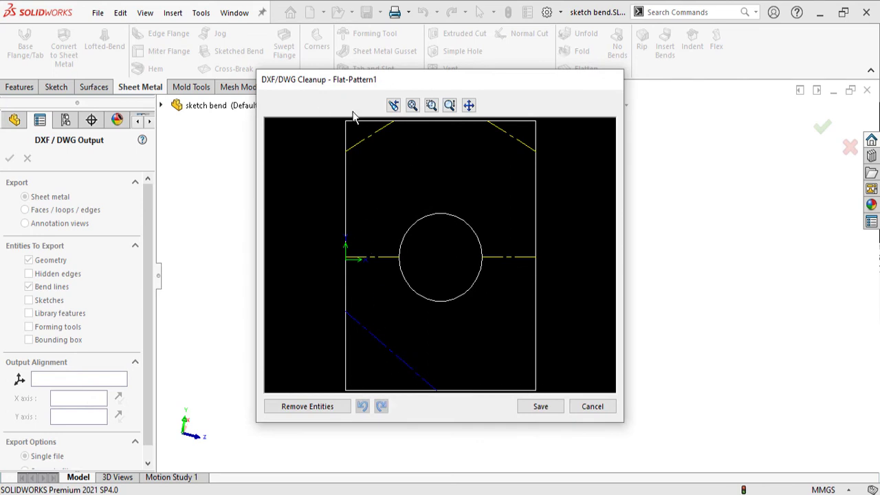
pyautogui.click(541, 406)
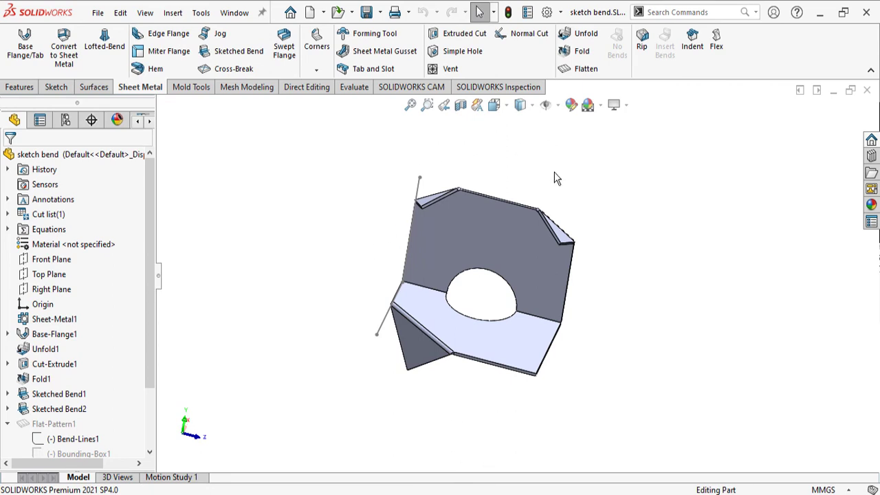
# Verify in Options > Export > DXF/DWG that the map file path points to Mapping.
pyautogui.click(551, 10)
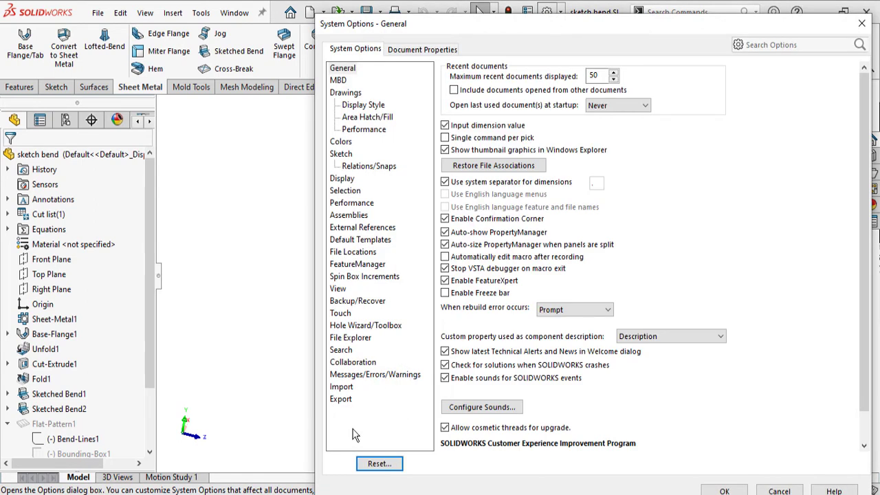
pyautogui.click(342, 404)
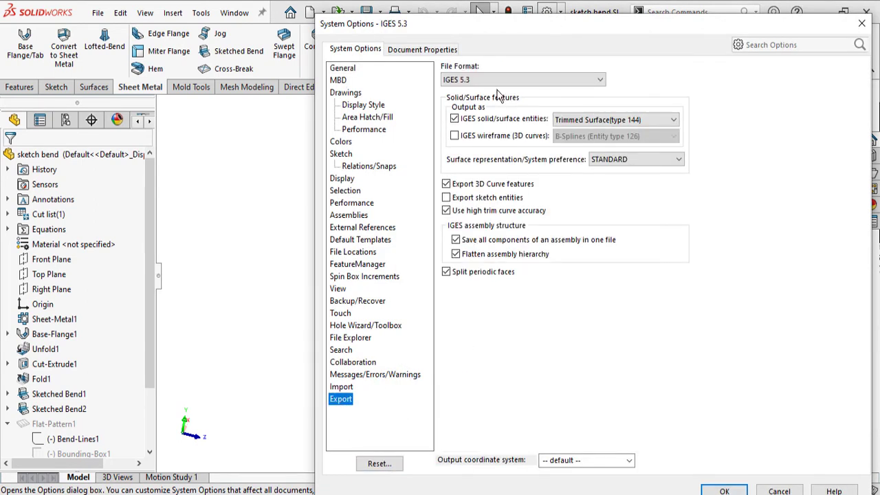
pyautogui.click(502, 79)
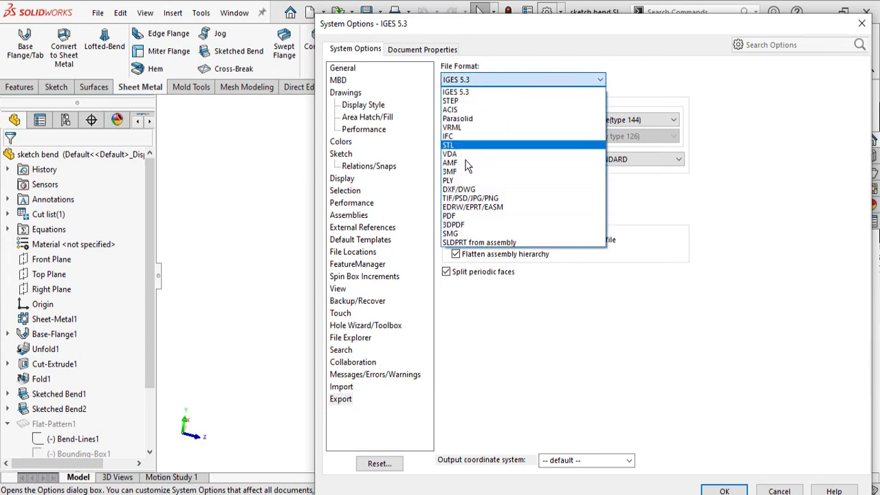
pyautogui.click(458, 194)
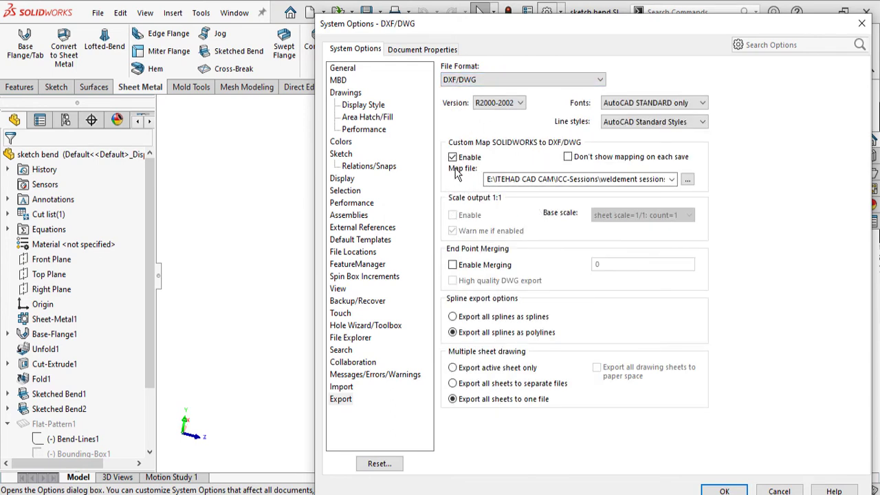
pyautogui.moveTo(487, 179); pyautogui.dragTo(677, 180)
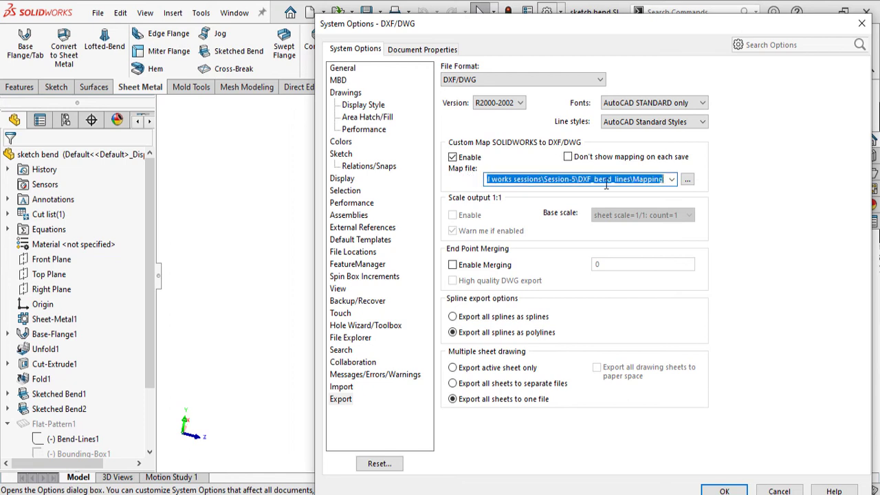
pyautogui.click(688, 179)
pyautogui.click(688, 180)
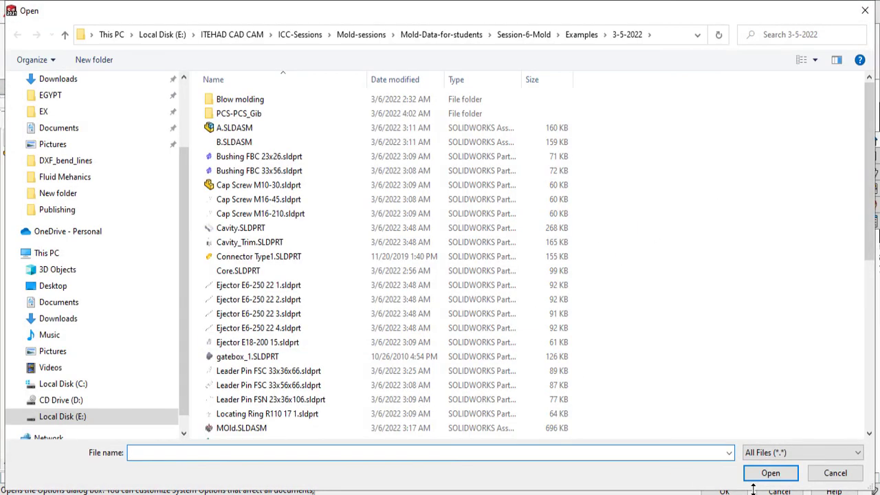
pyautogui.scroll(-5, 289, 323)
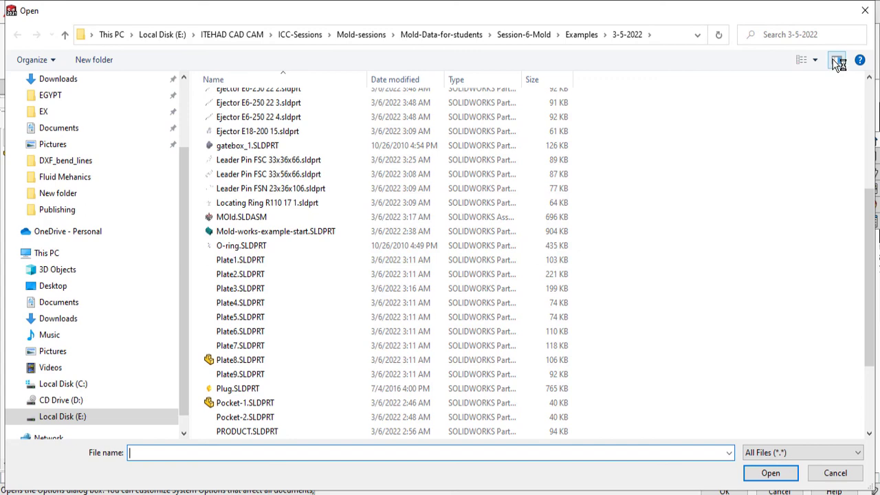
pyautogui.click(865, 13)
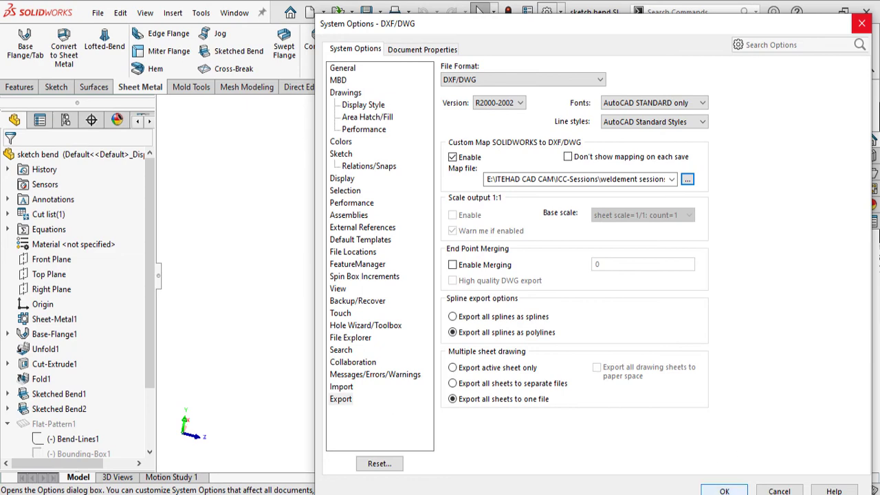
pyautogui.click(779, 491)
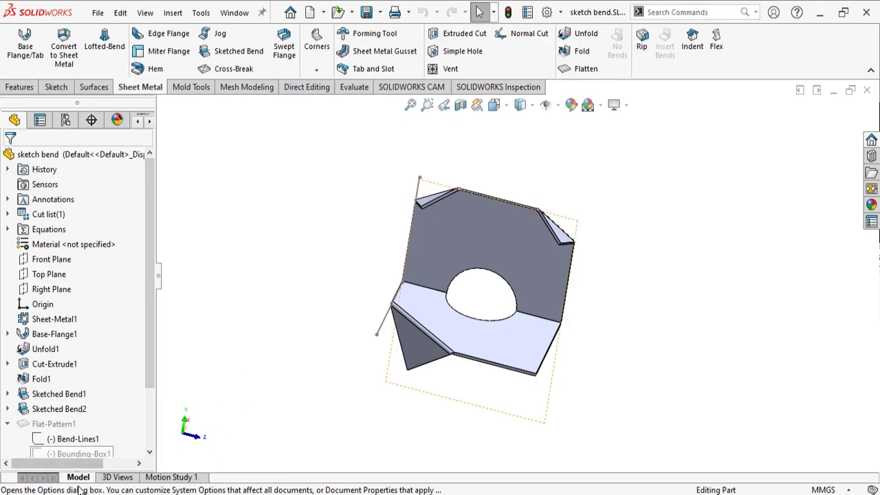
# Open the exported sketch bend.DXF from File Explorer in AutoCAD 2019.
pyautogui.hotkey('alt', 'Tab')
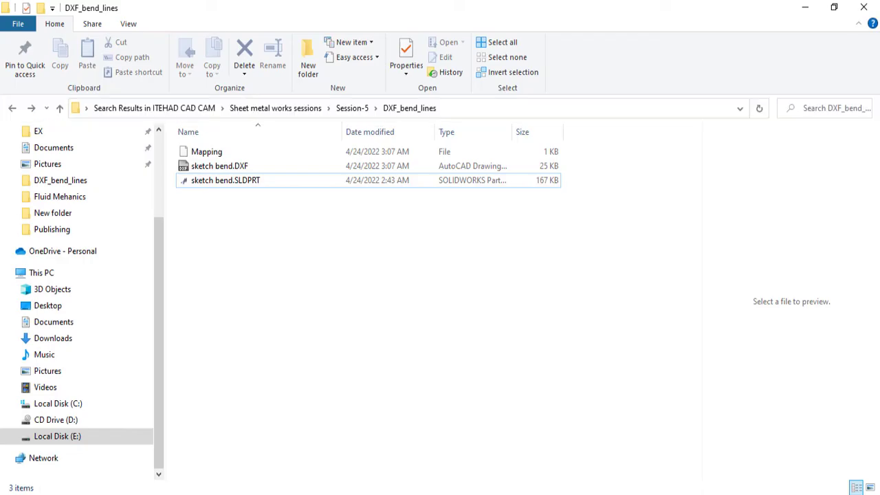
pyautogui.click(215, 169)
pyautogui.doubleClick(215, 168)
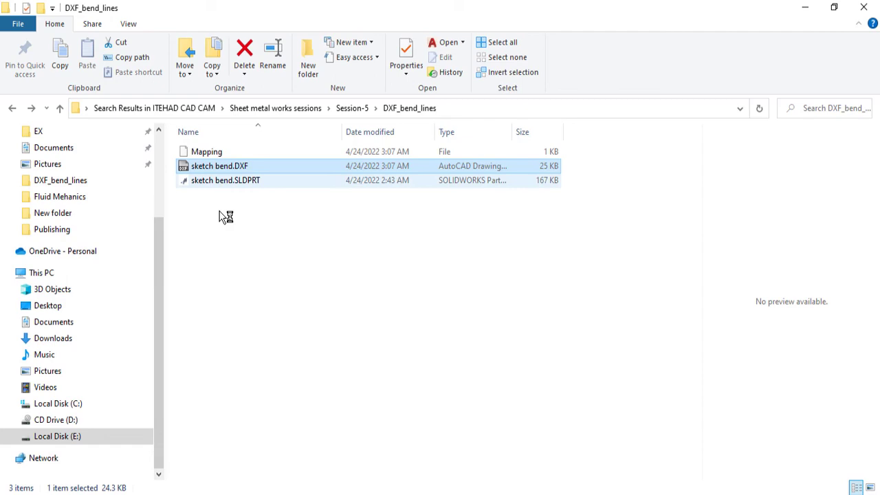